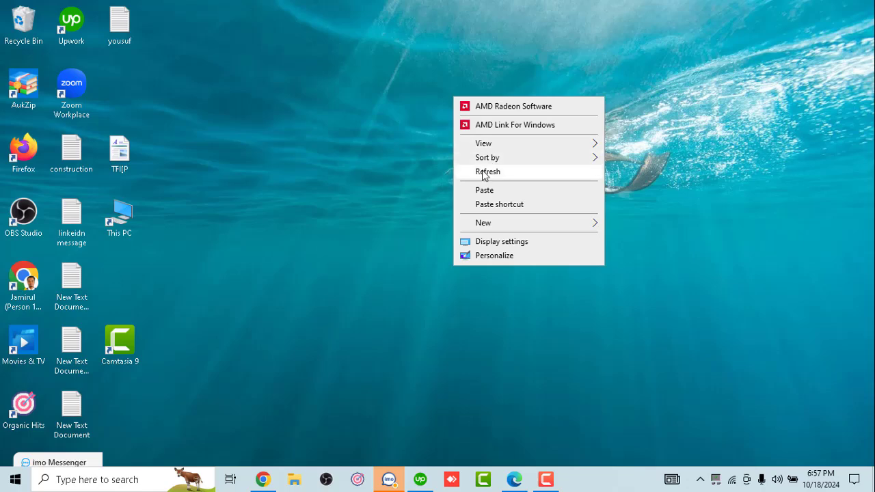
left_click(486, 172)
right_click(483, 174)
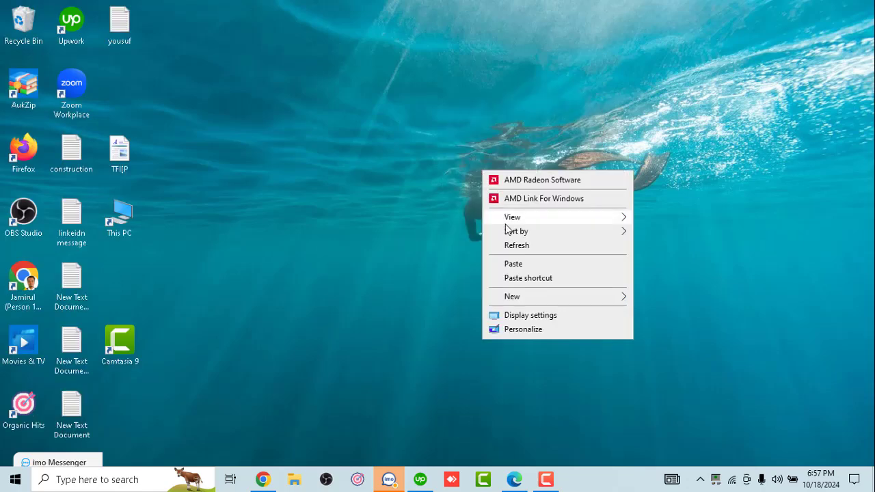
left_click(507, 247)
right_click(377, 104)
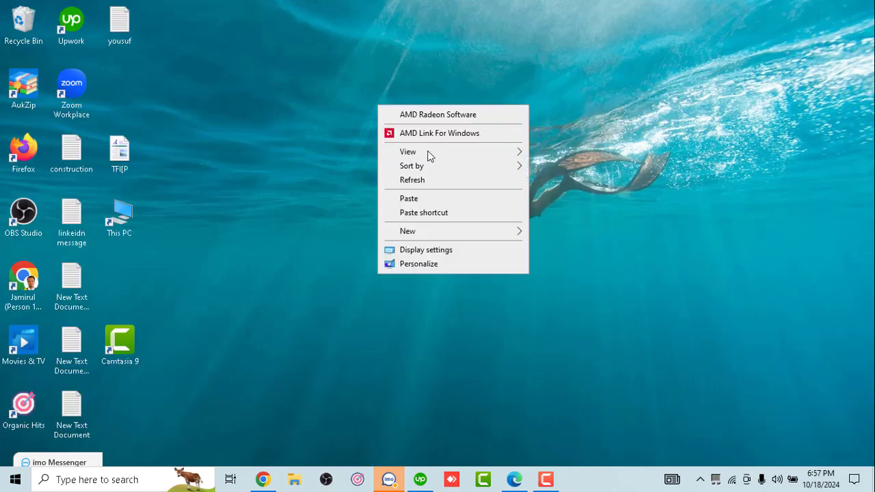
left_click(436, 180)
right_click(436, 179)
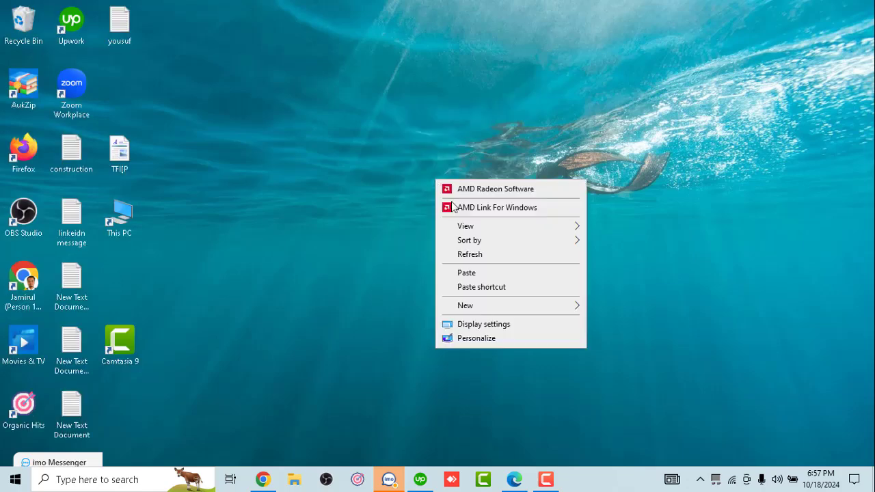
left_click(472, 258)
right_click(374, 8)
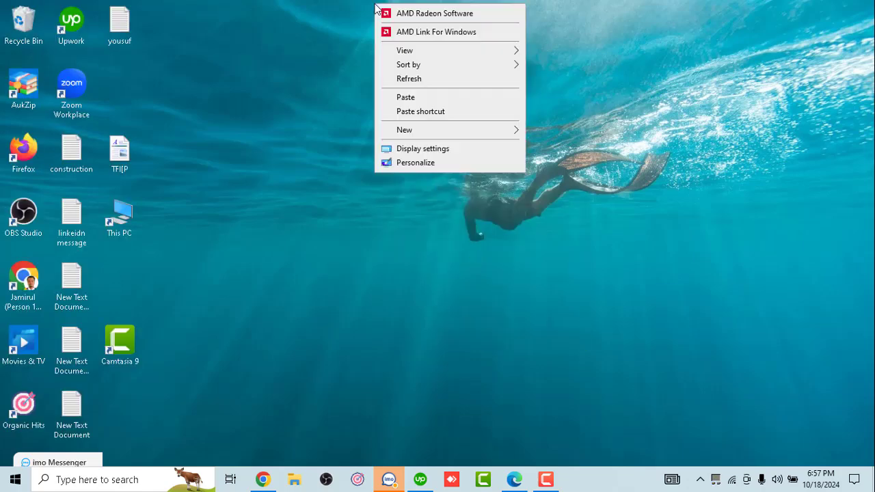
left_click(403, 78)
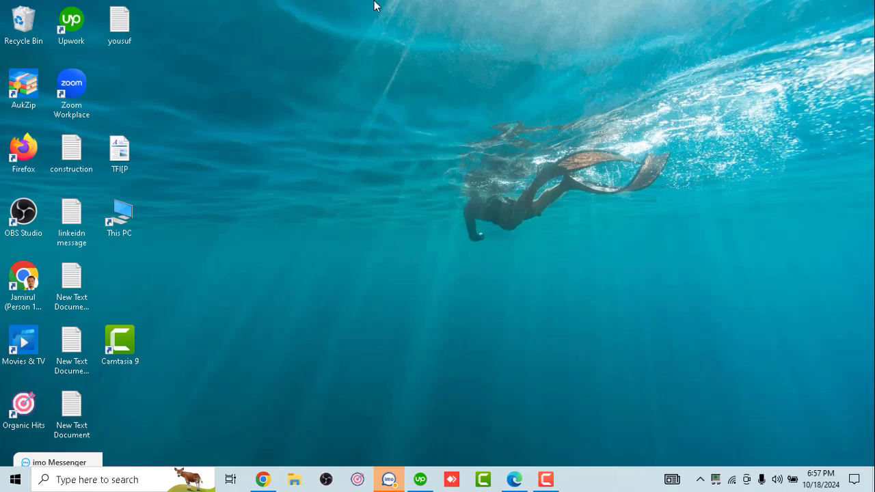
right_click(376, 3)
left_click(410, 76)
Switch to the Meta Business settings in Chrome and look over the list of available business portfolios
left_click(275, 479)
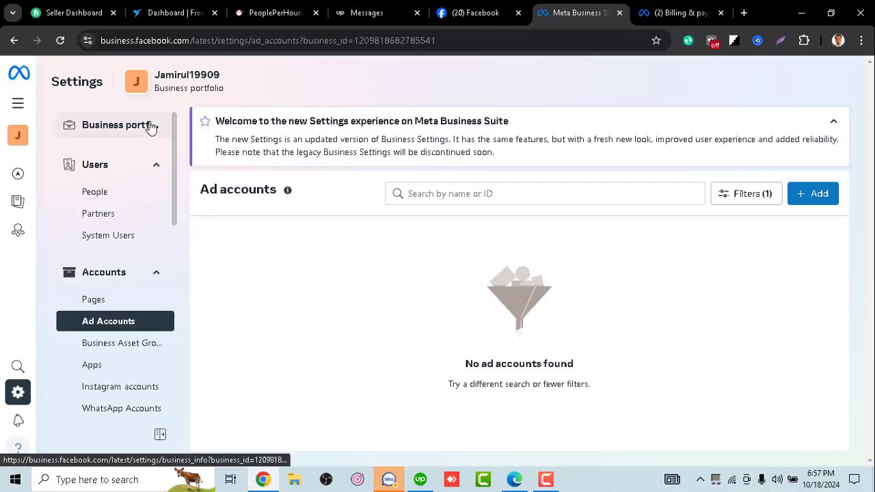
left_click(17, 103)
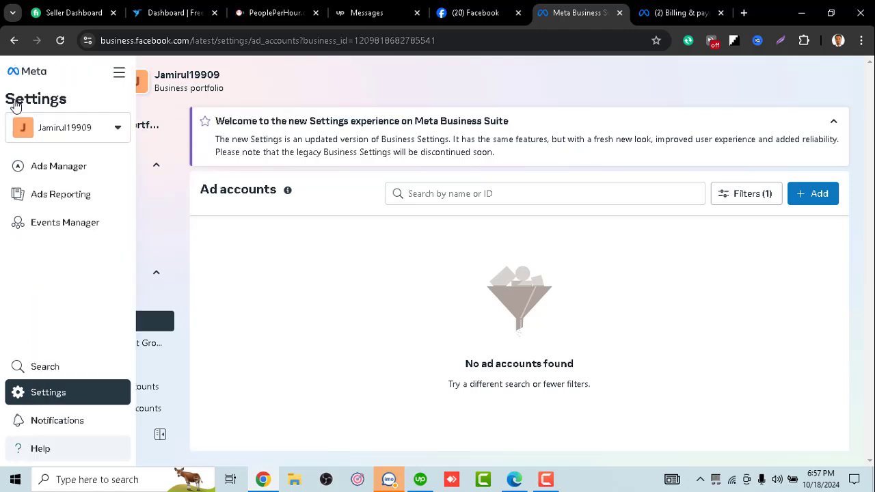
left_click(120, 78)
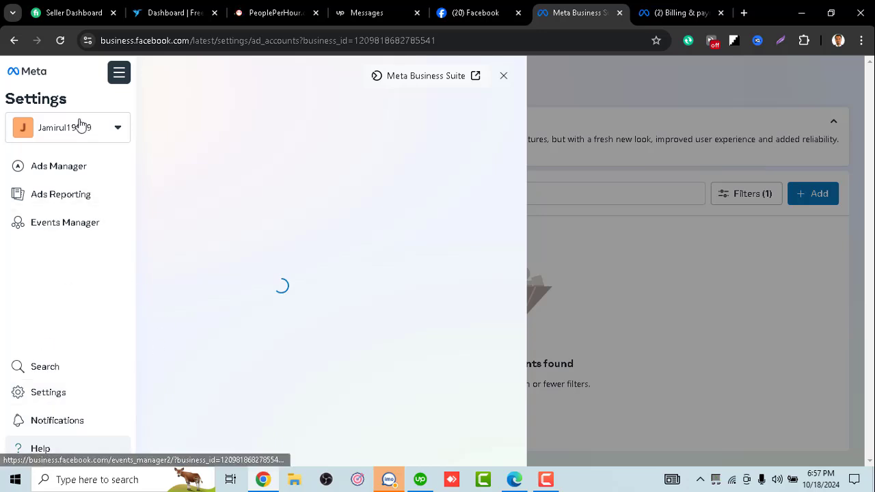
left_click(119, 134)
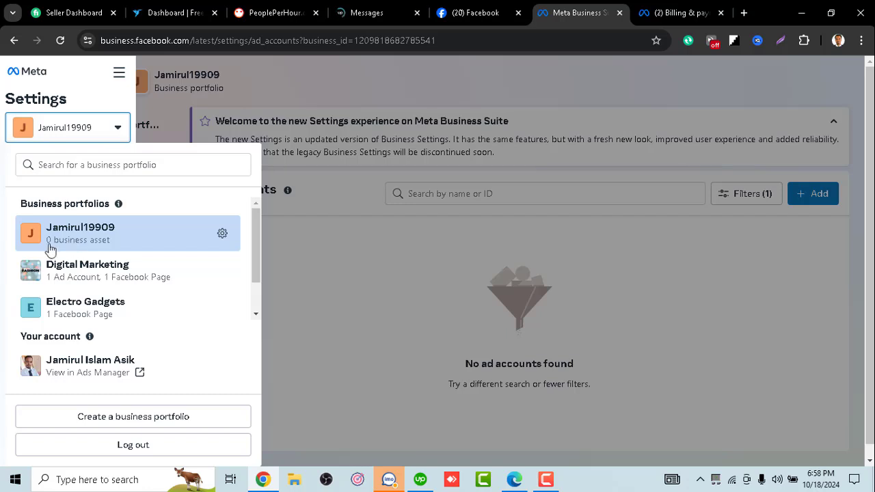
left_click(327, 295)
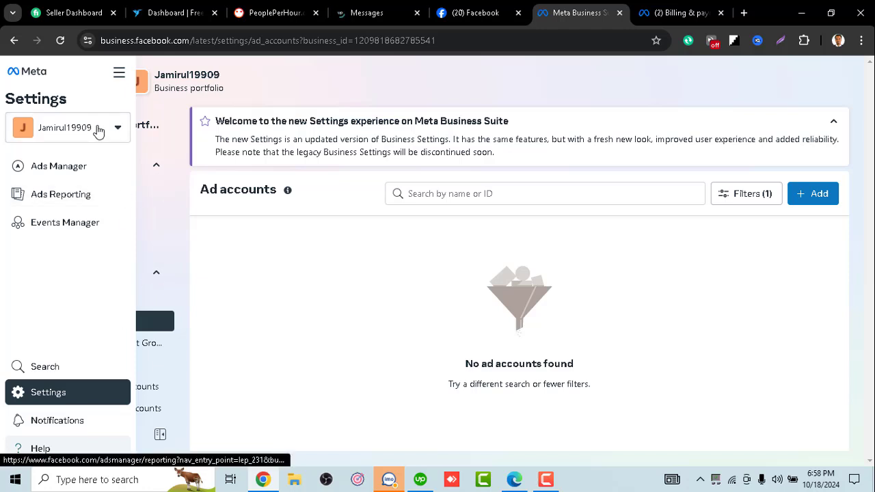
Open the settings of the currently selected business portfolio from the portfolio list, and reload the page
left_click(119, 129)
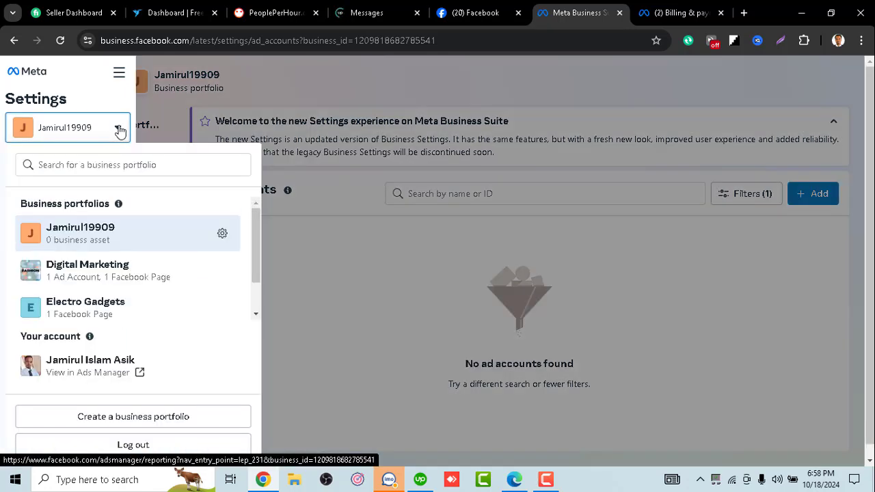
left_click(218, 234)
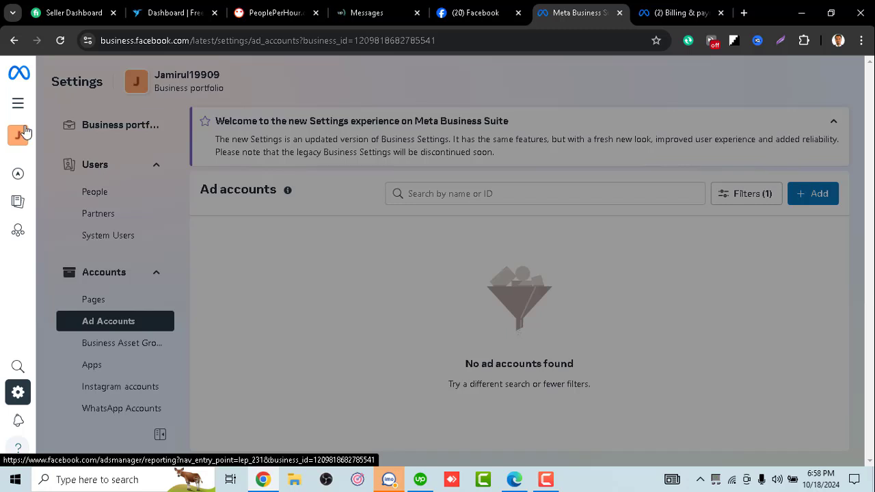
mouse_move(20, 104)
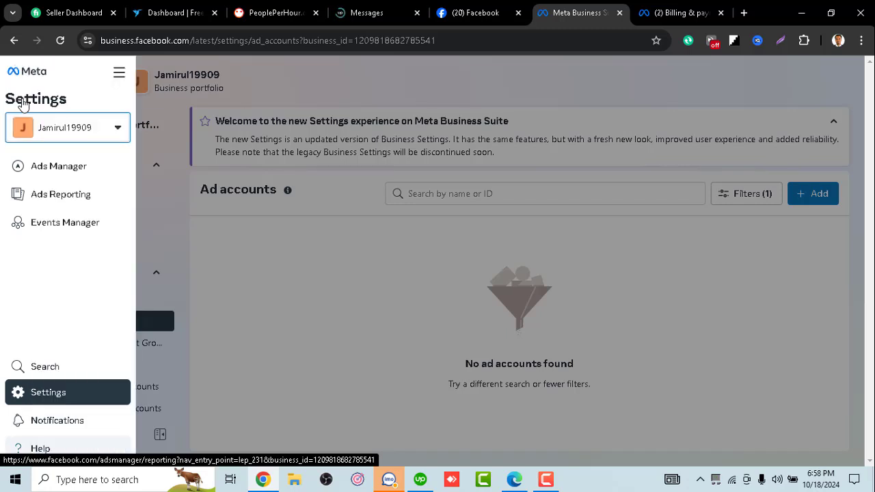
left_click(120, 134)
left_click(121, 135)
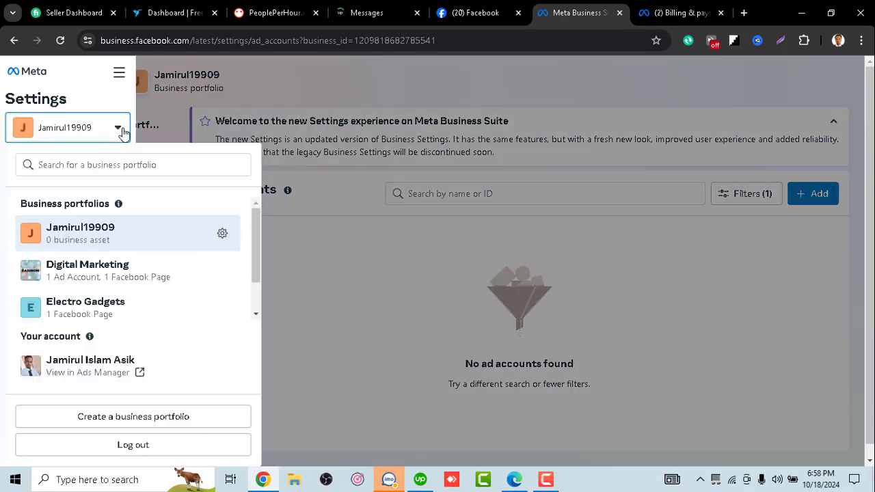
left_click(226, 239)
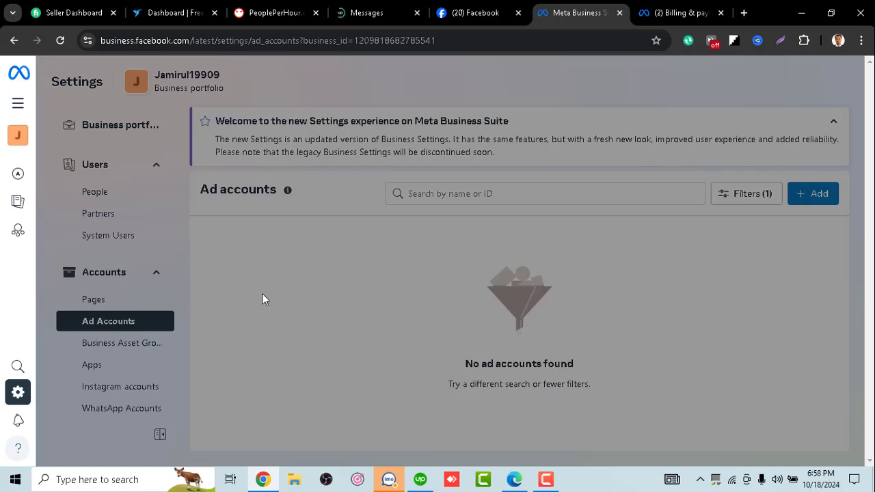
mouse_move(23, 110)
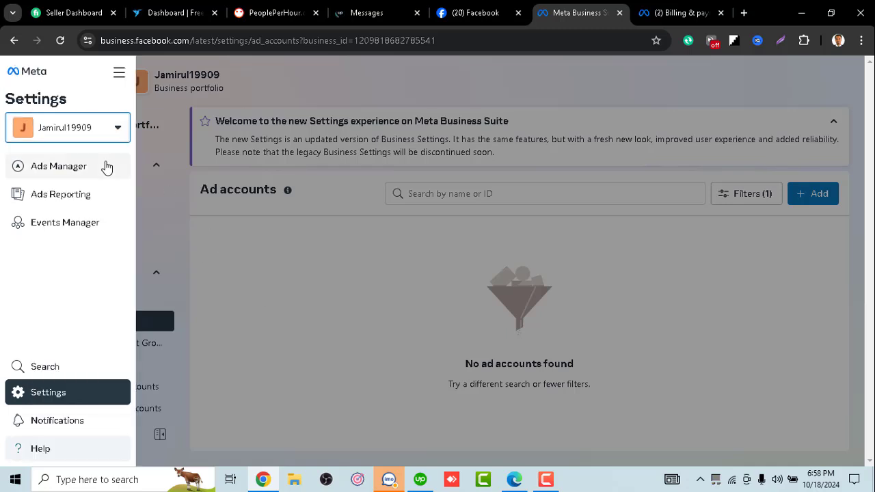
left_click(117, 135)
left_click(297, 71)
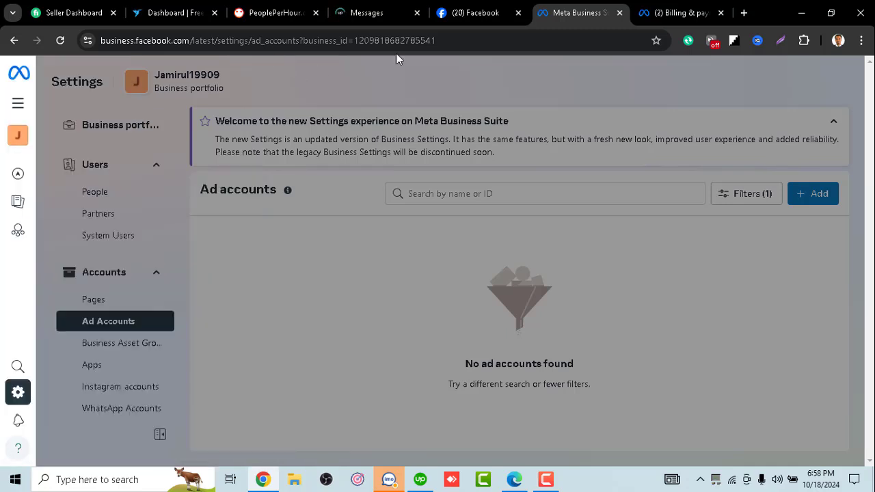
left_click(483, 42)
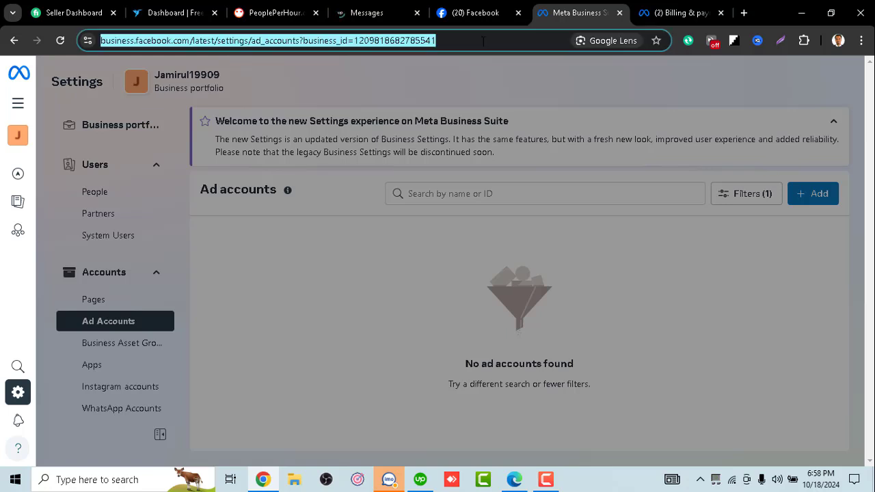
key("Return")
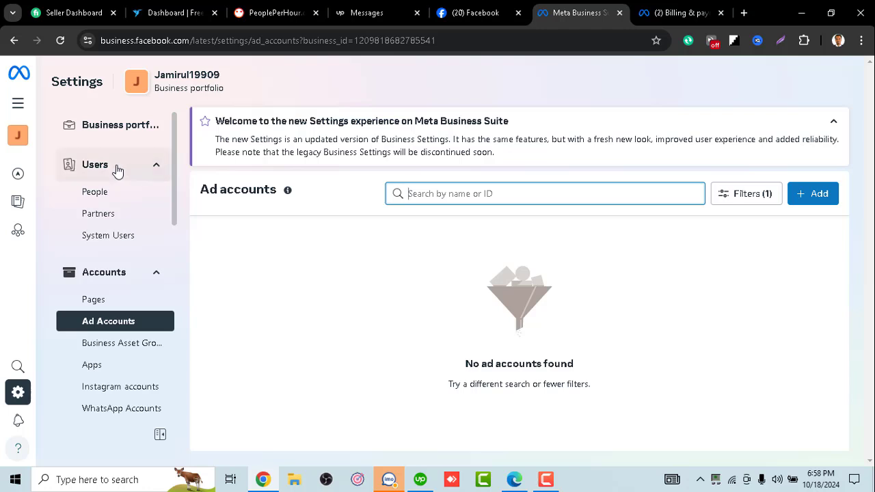
View the business portfolio's People, Pages and Ad Accounts settings one after another
left_click(121, 198)
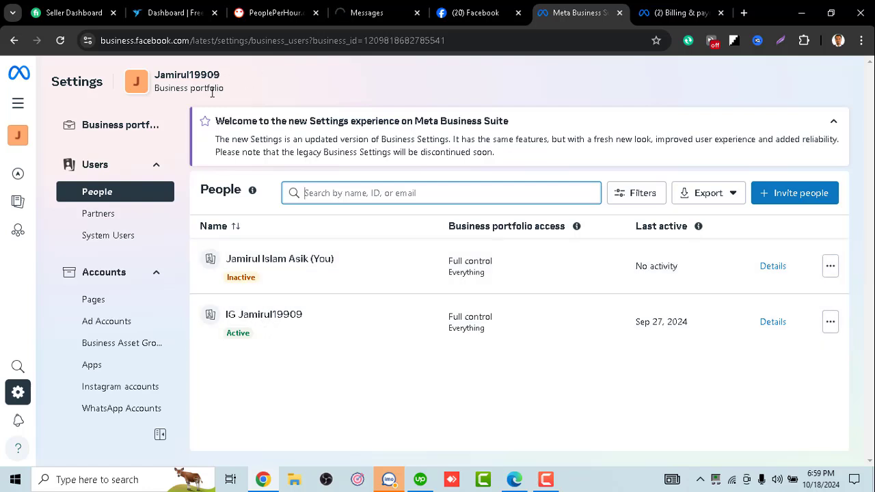
left_click(104, 308)
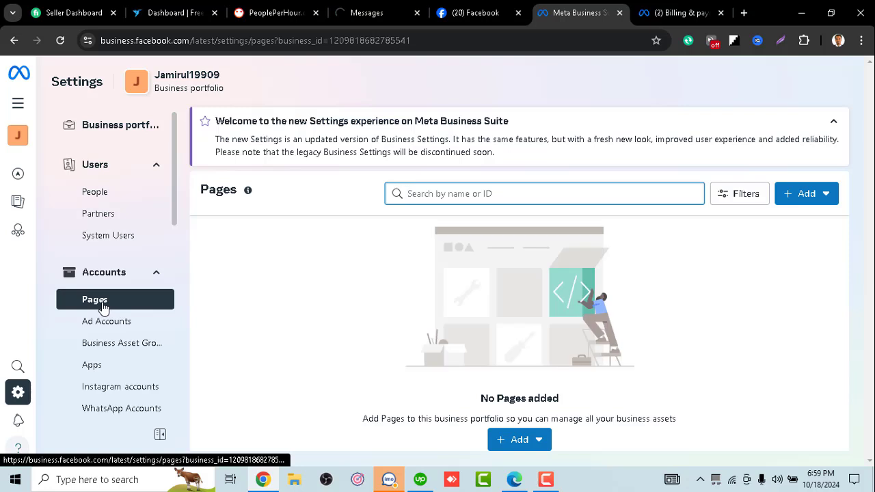
left_click(99, 331)
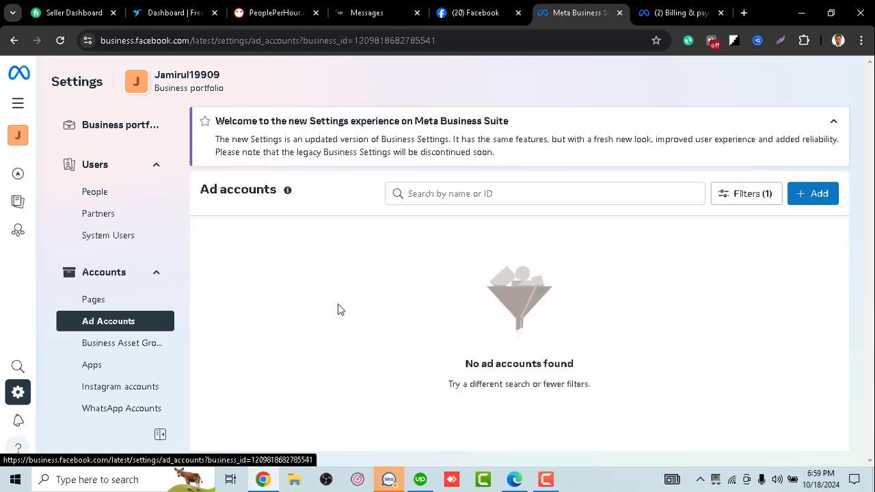
Start creating a new ad account in the portfolio and name it "Promotion ad 1"
left_click(813, 199)
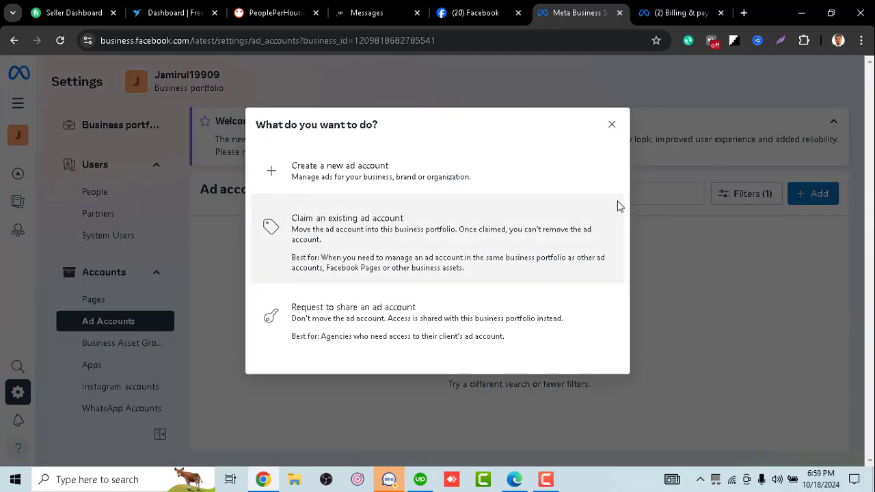
left_click(330, 179)
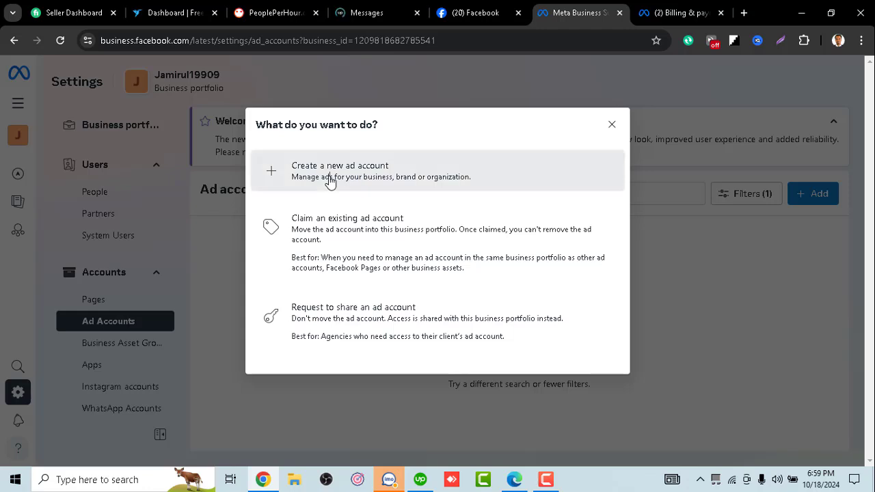
left_click(374, 161)
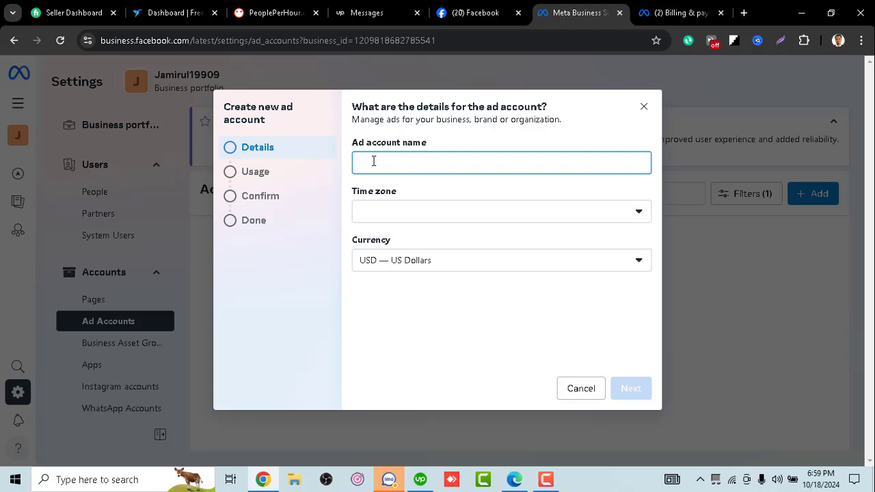
type("ri")
key("BackSpace")
key("BackSpace")
key("BackSpace")
type("Pram")
type("otion a")
Set the ad account's time zone to (GMT+06:00) Asia/Dhaka, keep USD as the currency, and submit the details
left_click(381, 215)
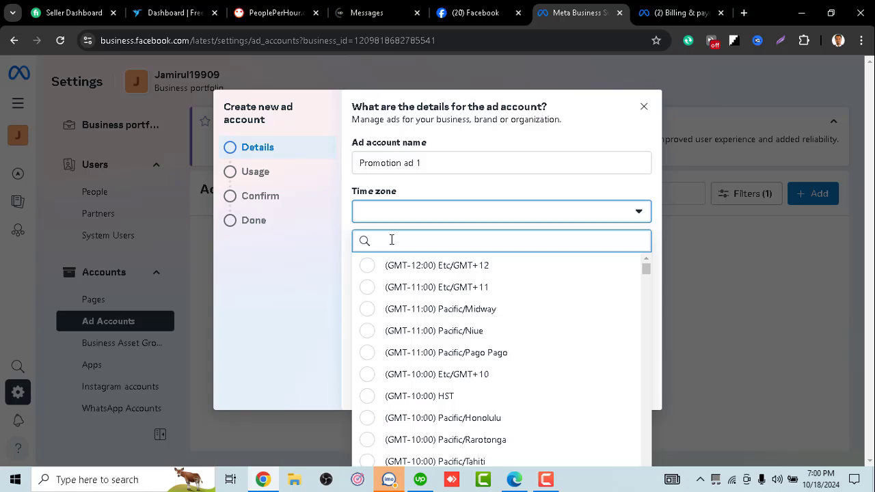
type("dhak")
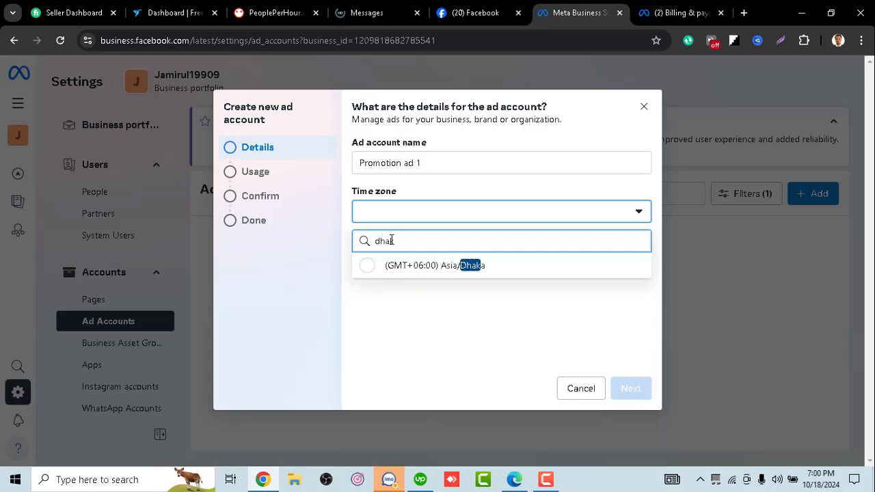
left_click(409, 272)
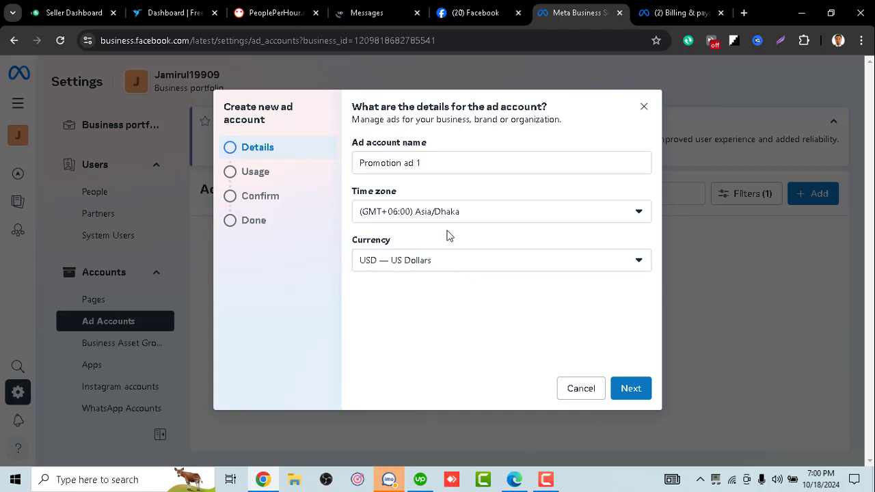
left_click(624, 390)
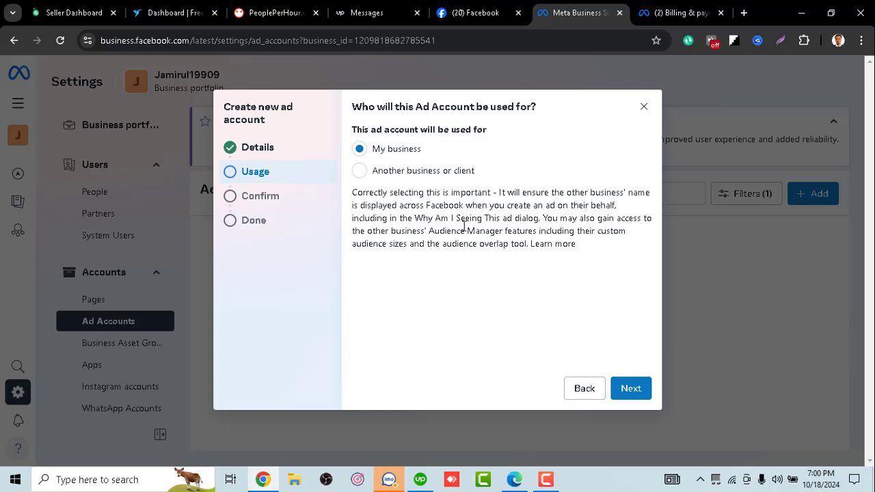
Keep My business as the usage, agree to the Meta terms and advertising policies, and create the ad account without adding payment info
left_click(630, 396)
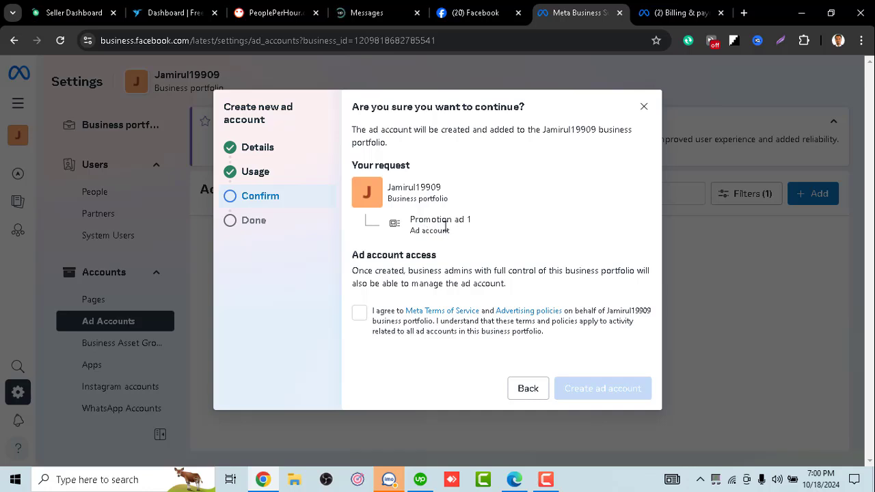
left_click(363, 313)
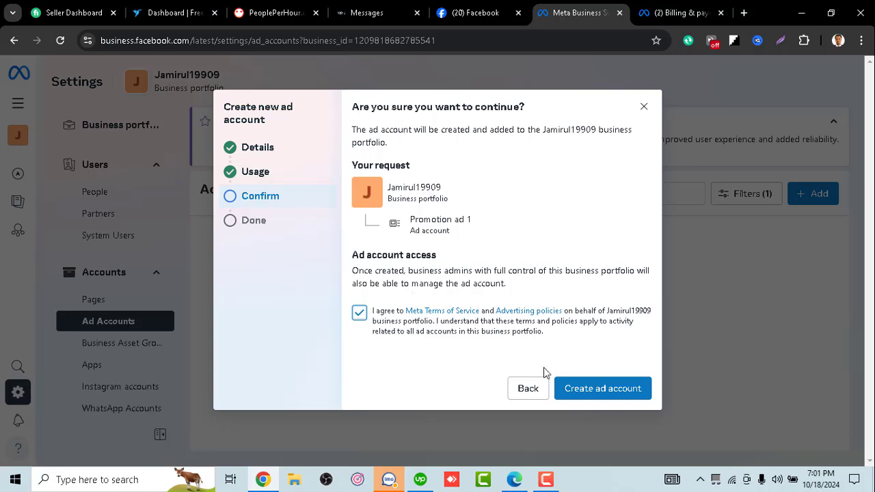
left_click(563, 390)
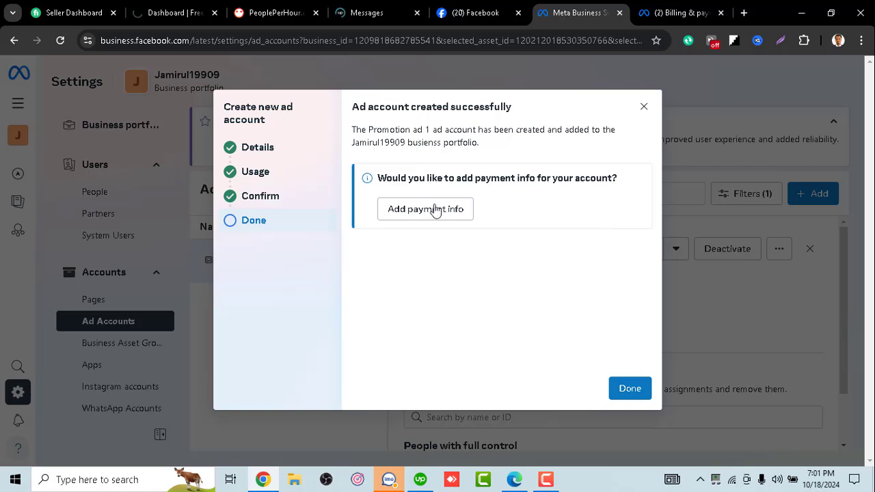
left_click(622, 389)
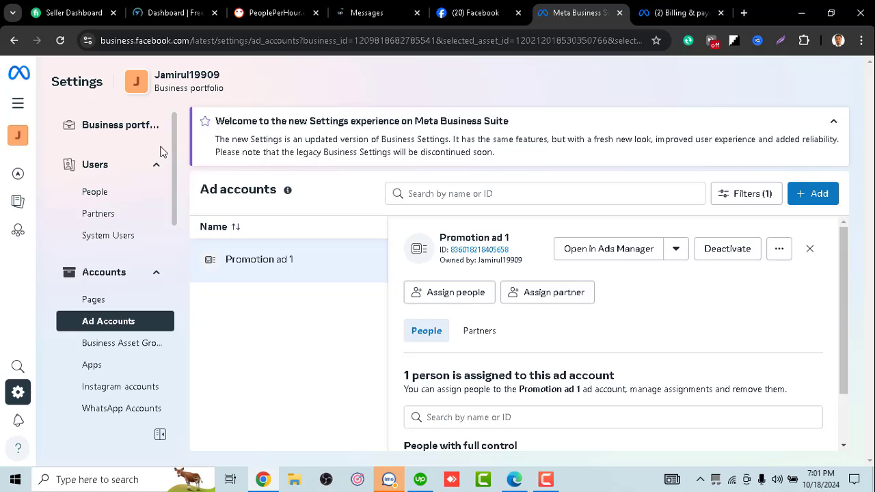
View the list of business portfolios and their ad accounts, keeping the current portfolio selected
mouse_move(17, 107)
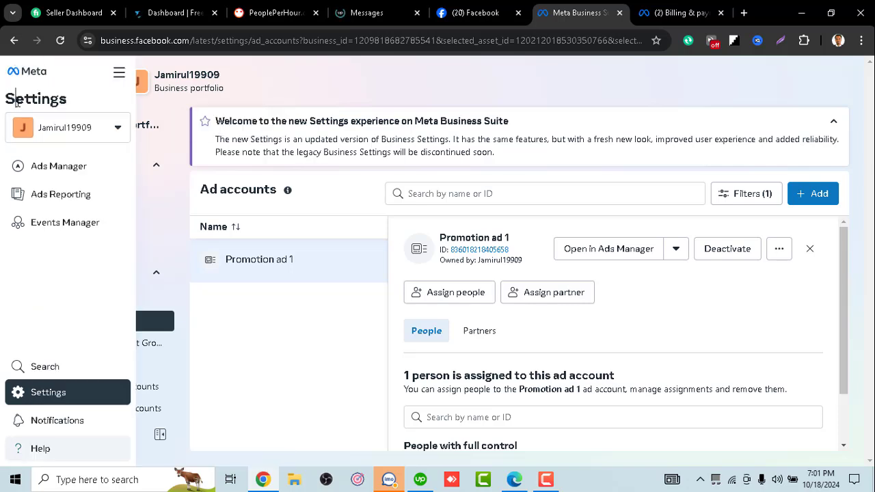
left_click(119, 127)
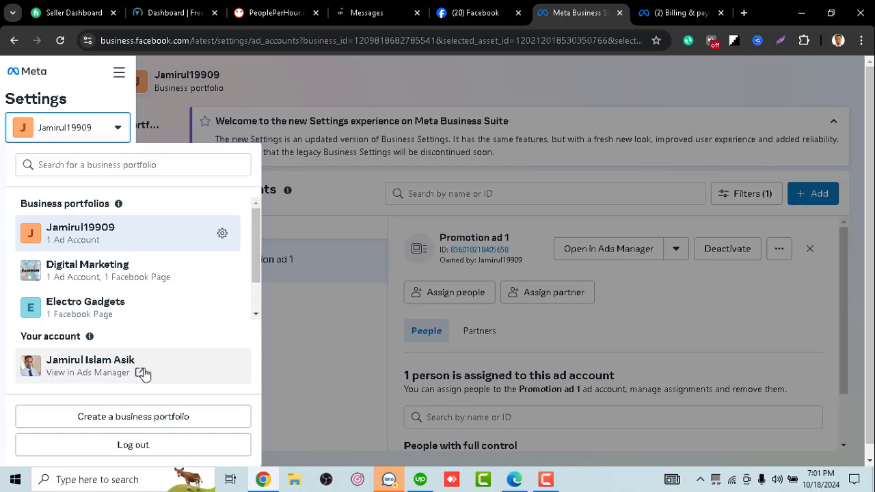
left_click(342, 330)
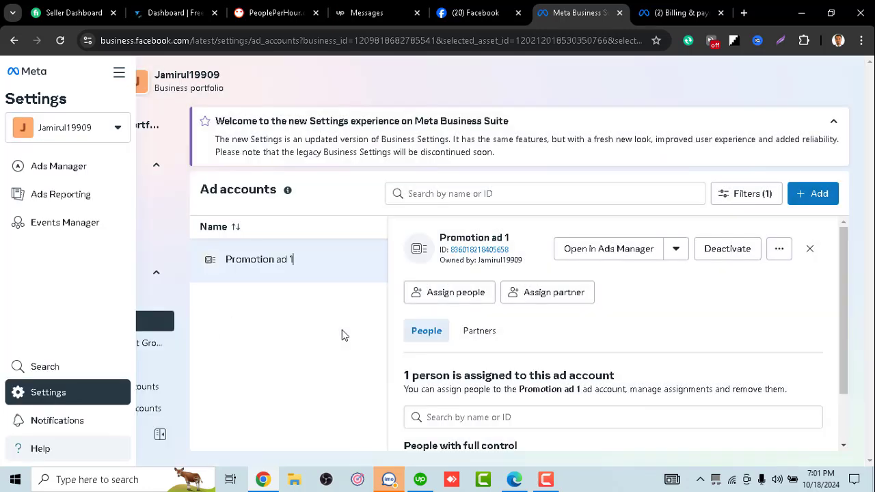
Open the Promotion ad 1 account in Ads Manager and close the Billing & payments browser tab
left_click(602, 255)
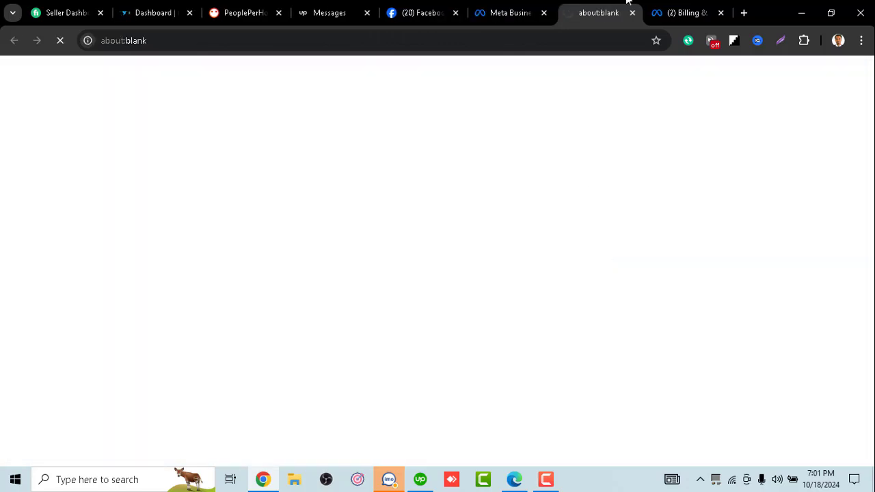
left_click(528, 8)
left_click(599, 6)
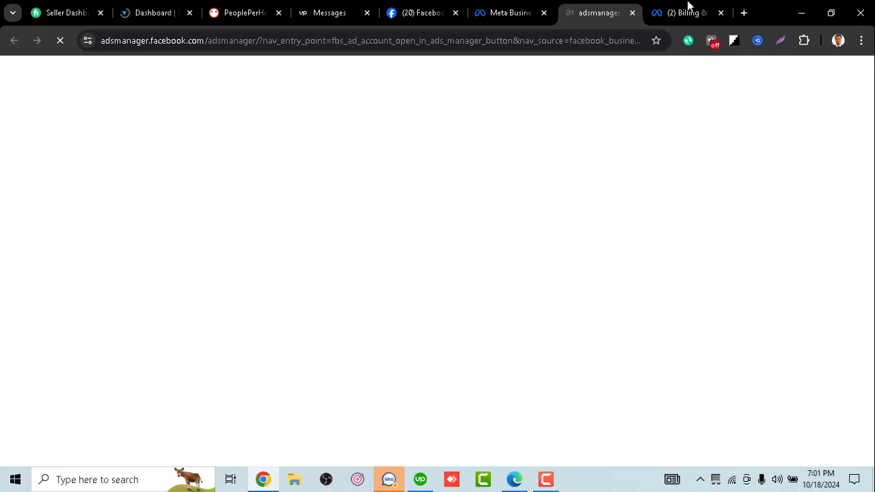
left_click(688, 8)
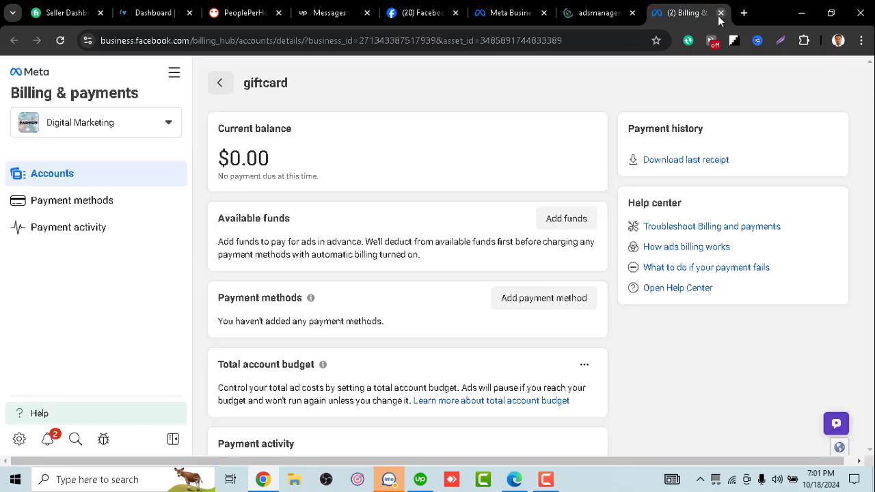
left_click(720, 13)
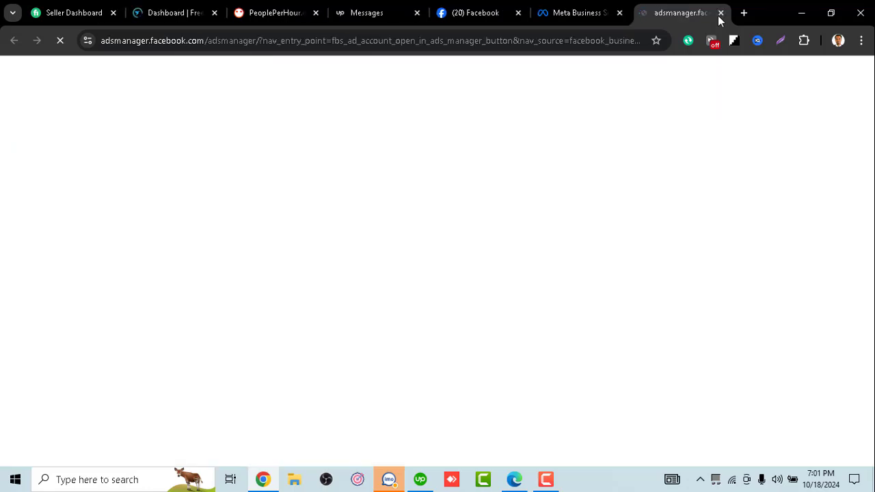
left_click(593, 6)
left_click(663, 6)
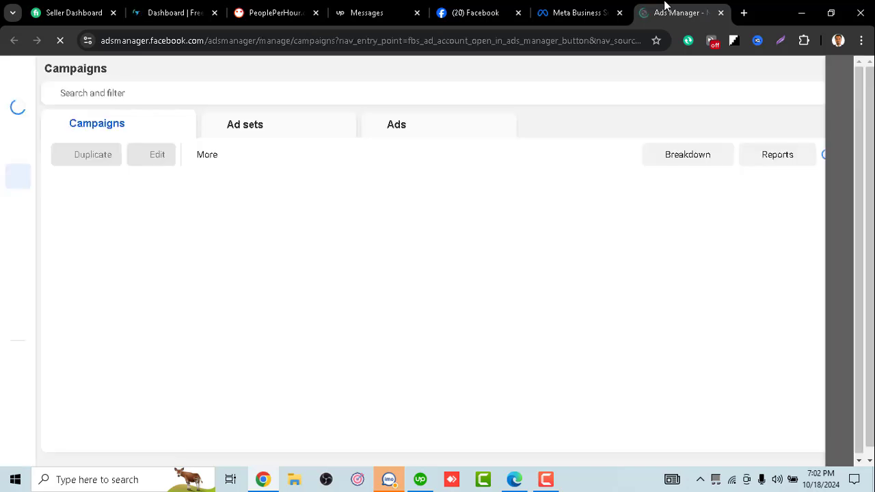
Place the Ads Manager browser tab before the Facebook tab and answer Yes to the question about political or national-issue focus
left_click_drag(666, 6, 338, 210)
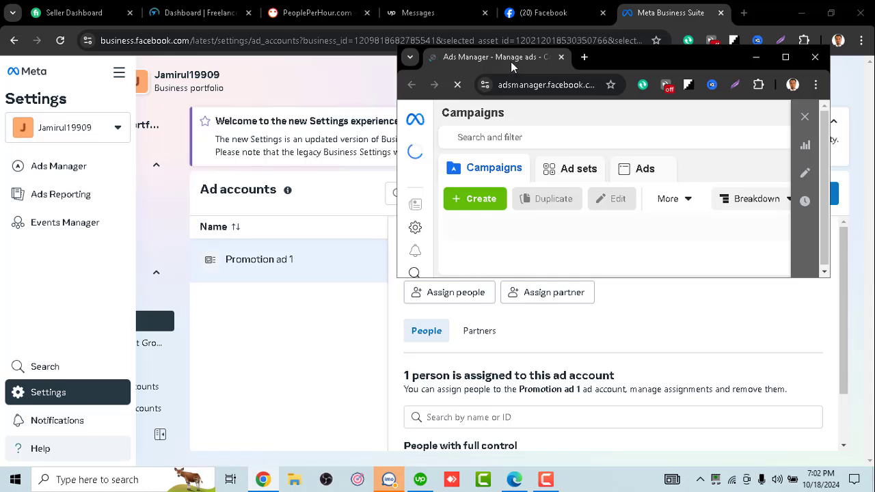
left_click_drag(511, 61, 521, 5)
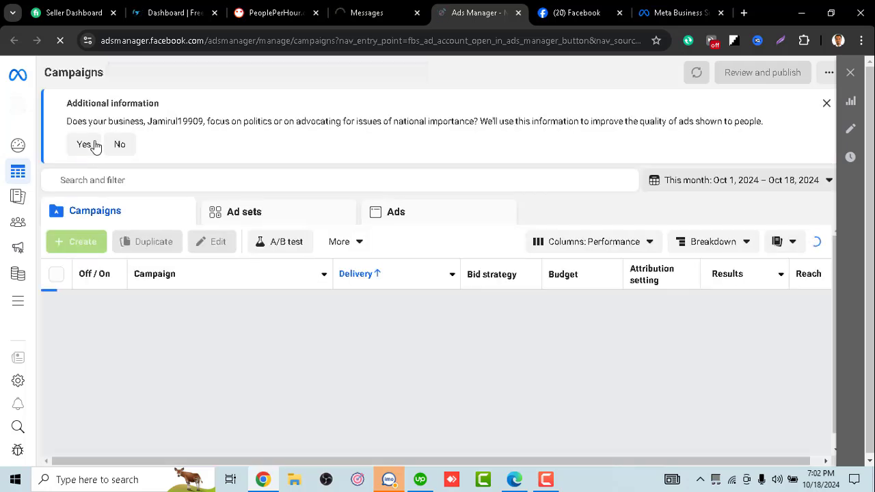
left_click(94, 144)
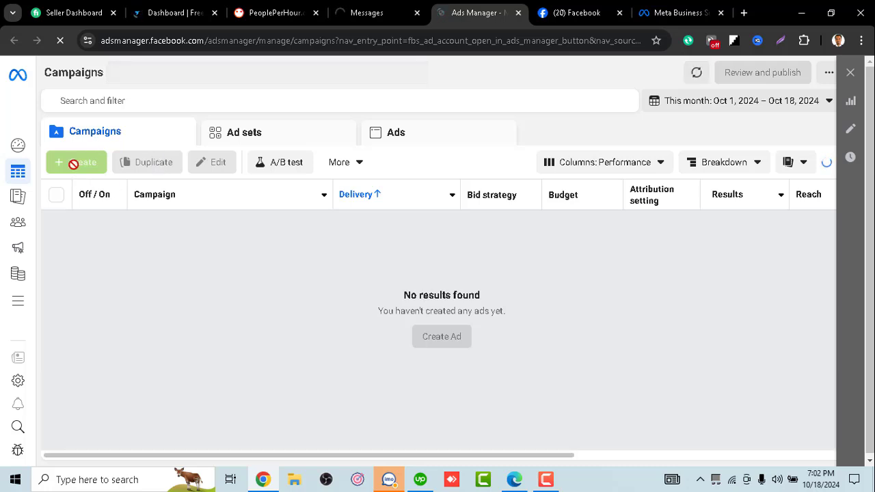
left_click(363, 47)
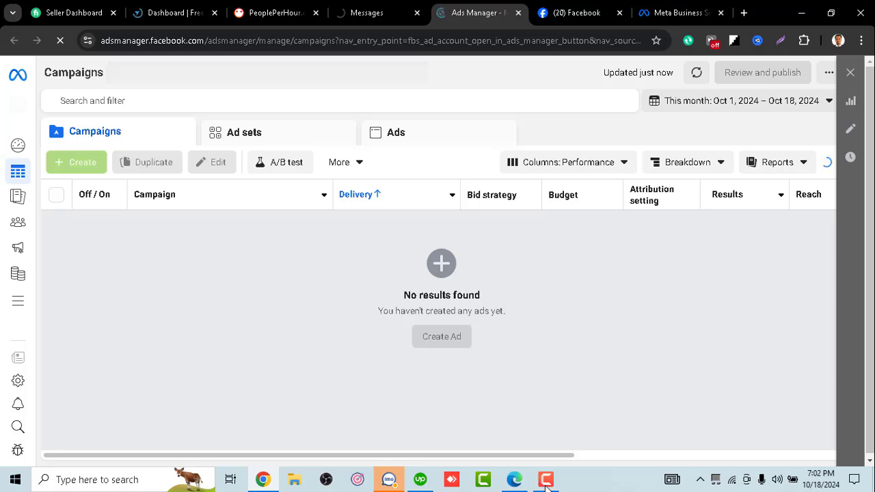
left_click(547, 483)
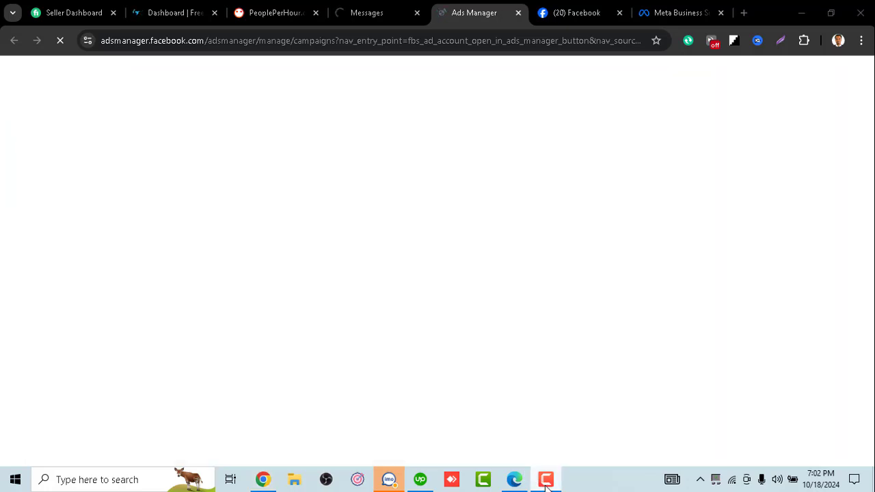